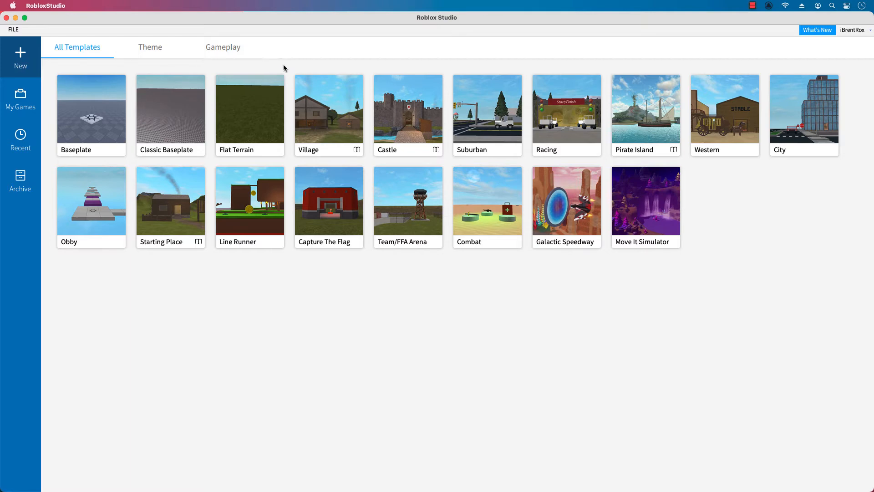
Create a Flat Terrain place and generate a 1024 × 512 × 1024 map with the Plains, Hills and Mountains biomes and caves.
click(250, 122)
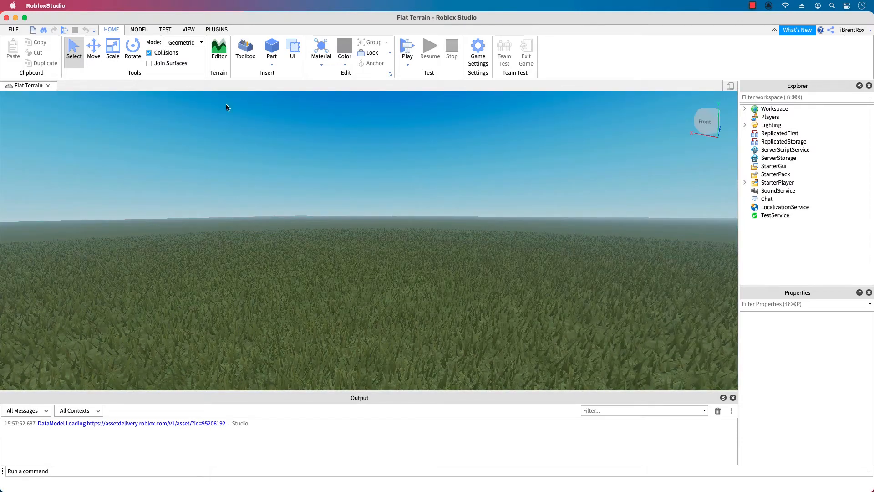
click(223, 56)
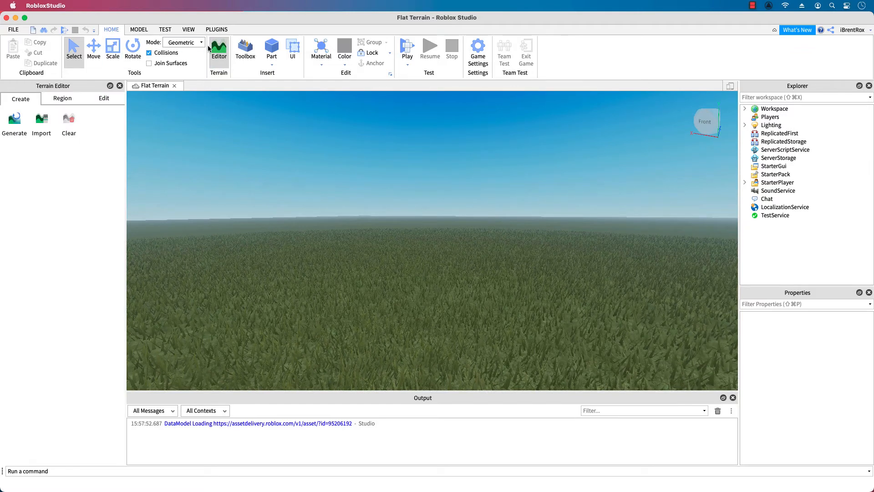
click(188, 29)
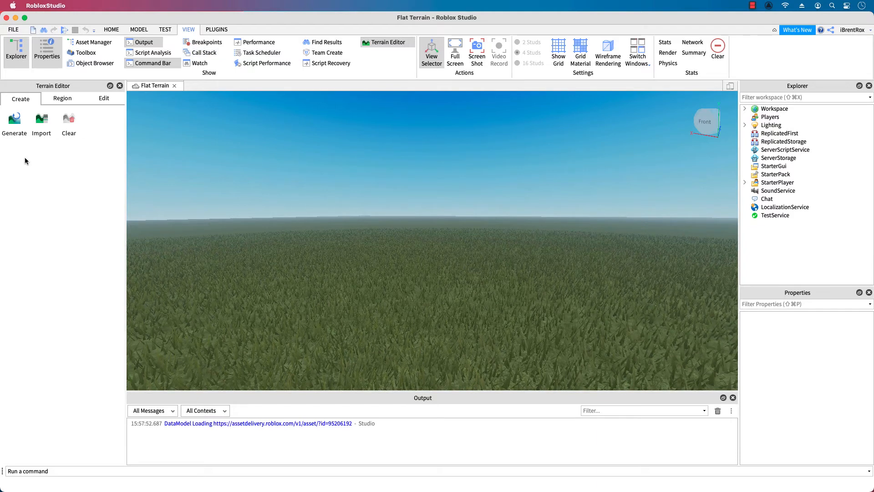
click(11, 125)
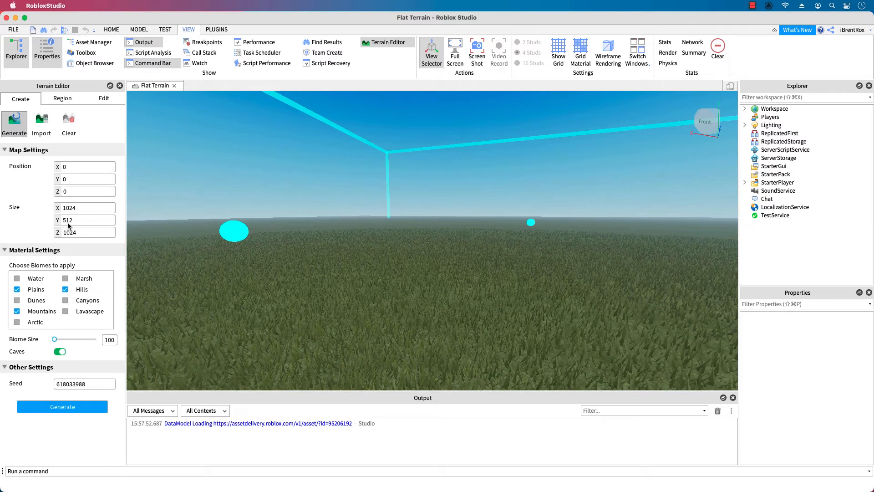
click(72, 411)
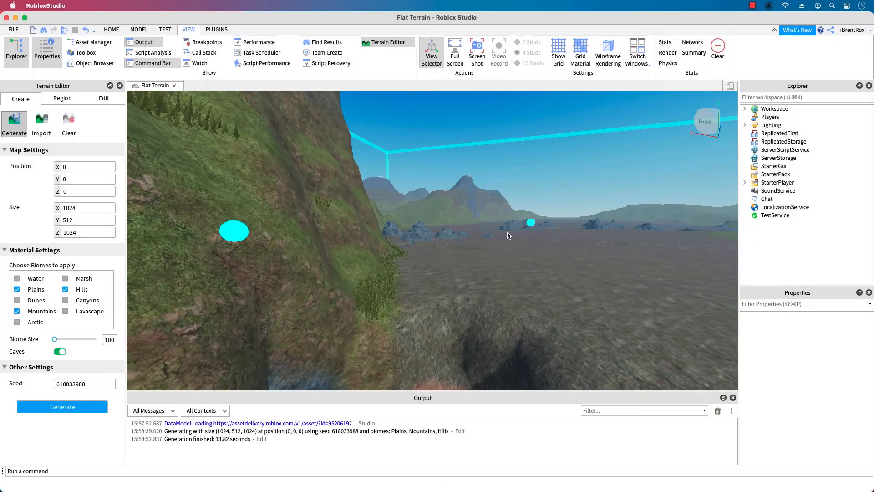
Inspect the generated terrain from ground level, from outside its bounds and from above, ending at the crevice in the muddy plain.
key(a)
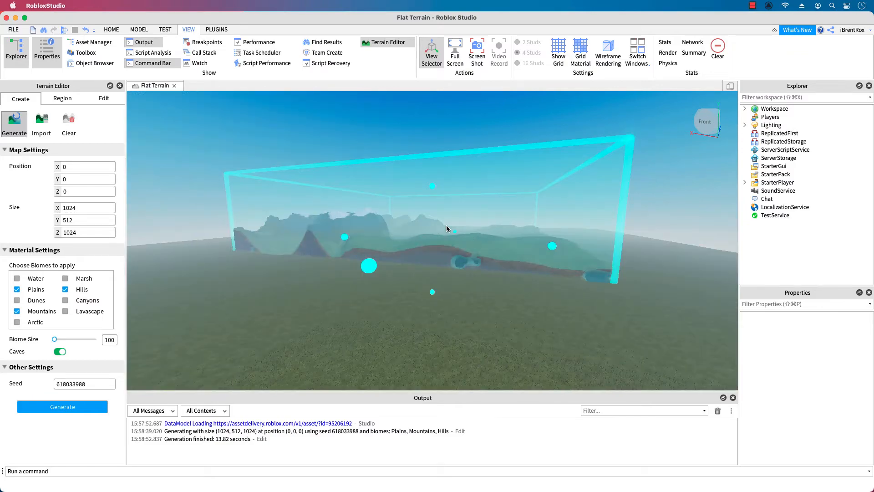
key(w)
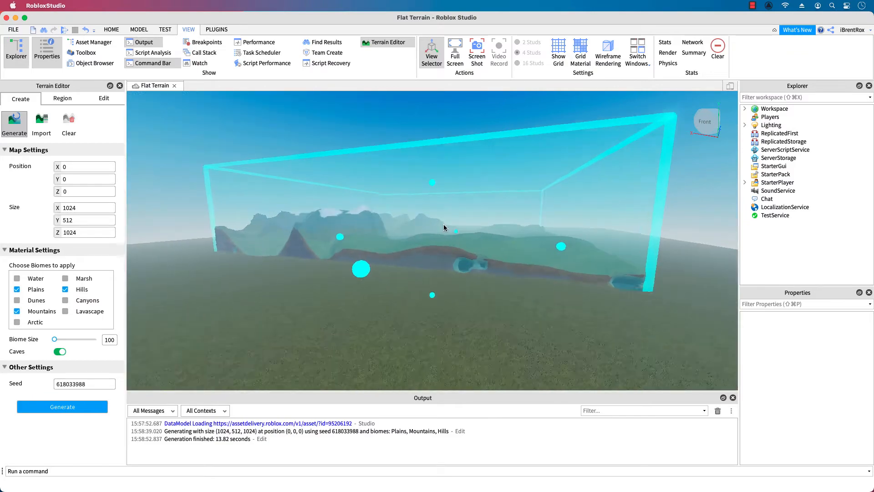
right_drag(452, 223, 454, 225)
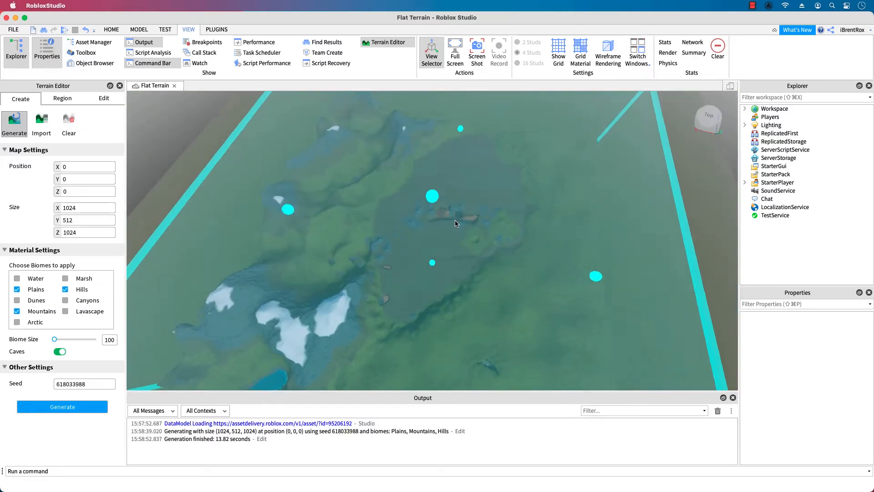
scroll(453, 225, up, 5)
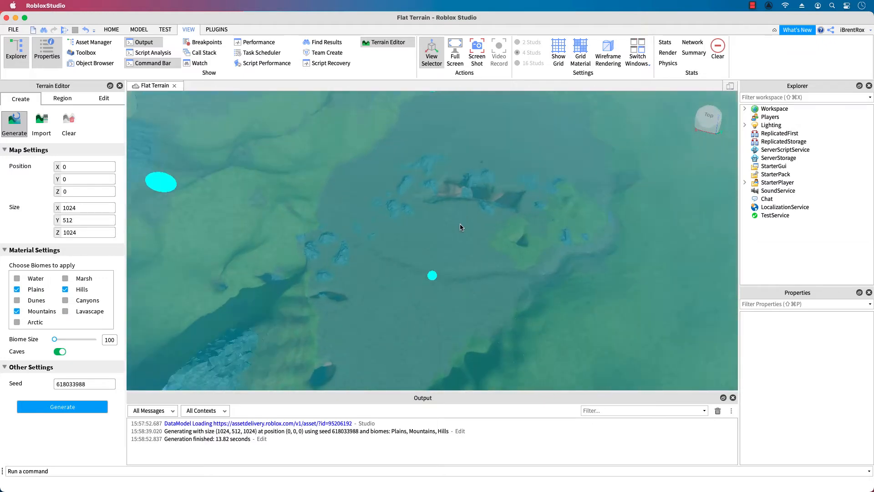
scroll(460, 227, up, 5)
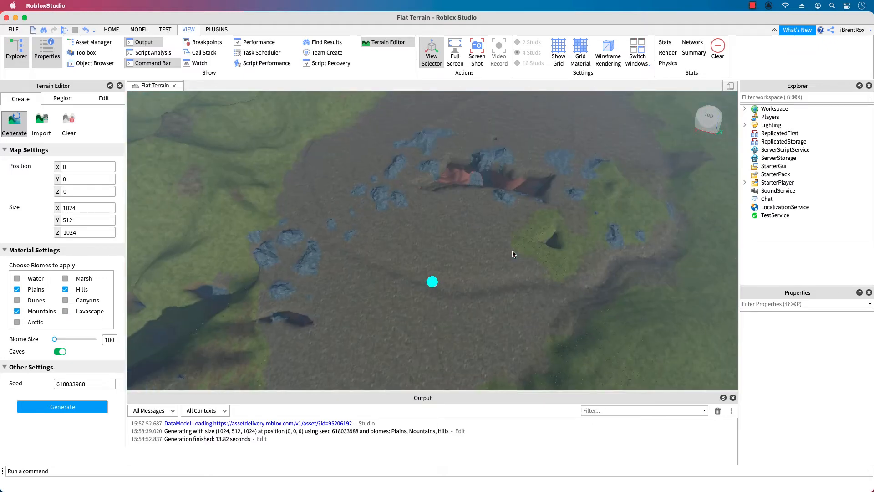
right_drag(511, 203, 511, 203)
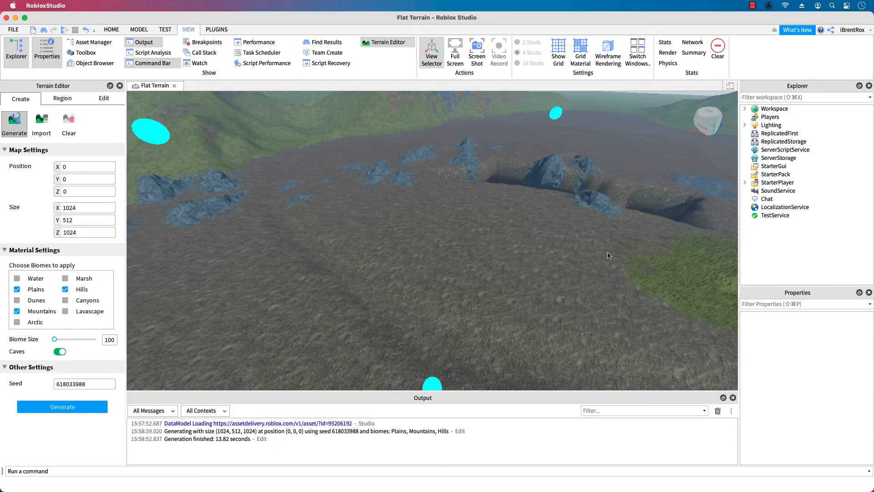
right_drag(608, 253, 602, 252)
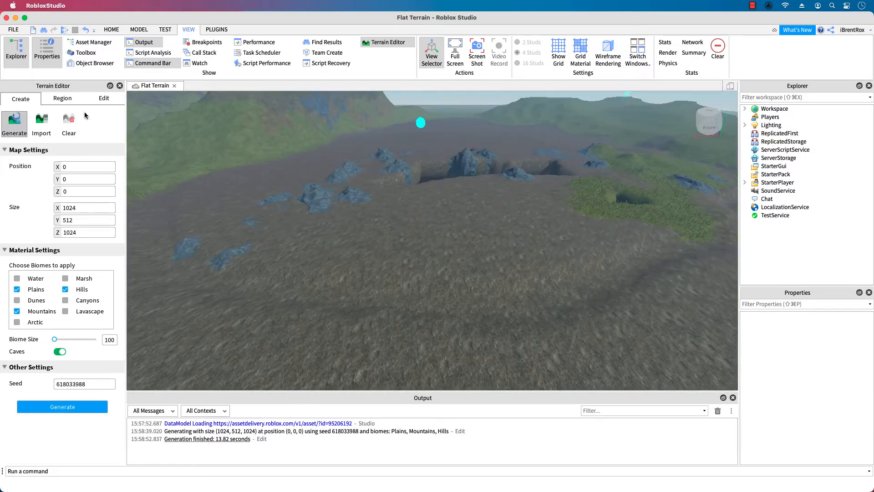
Paint Rock material over the ground around the crevice using a spherical brush with a base size of 14.
click(102, 99)
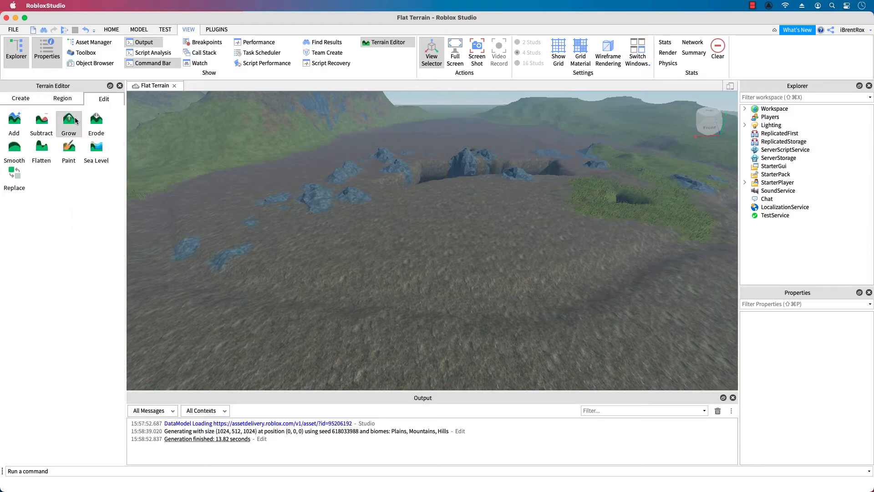
click(69, 158)
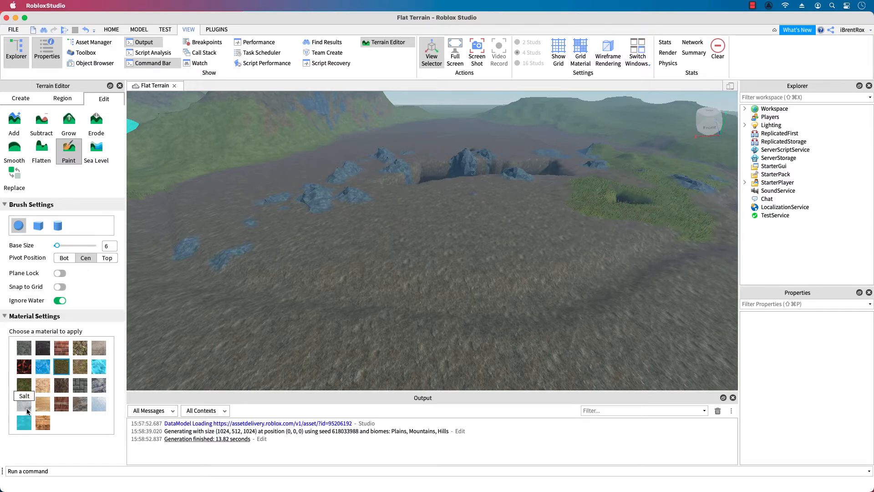
click(98, 389)
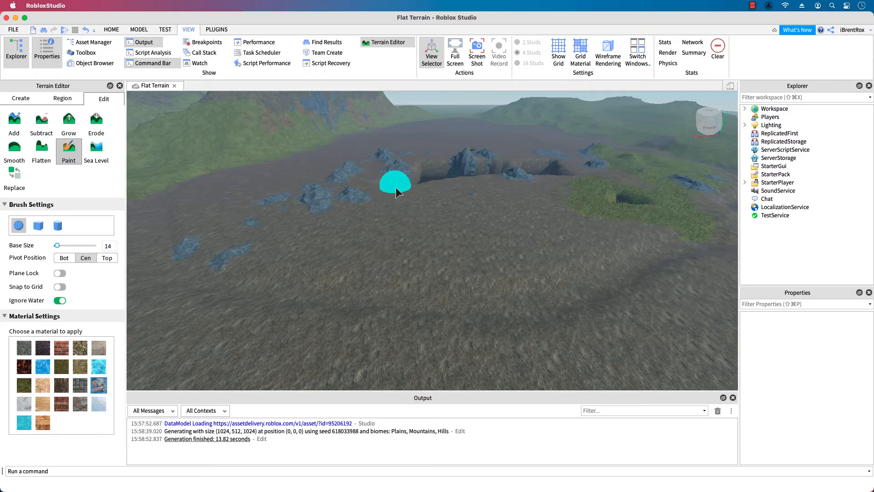
mouse_move(397, 188)
mouse_down()
mouse_move(527, 188)
mouse_move(562, 164)
mouse_move(523, 151)
mouse_move(498, 170)
mouse_move(417, 174)
mouse_move(557, 154)
mouse_move(552, 182)
mouse_move(394, 188)
mouse_move(445, 165)
mouse_move(596, 168)
mouse_move(484, 209)
mouse_move(381, 190)
mouse_move(445, 147)
mouse_move(502, 170)
mouse_move(464, 155)
mouse_move(321, 221)
mouse_up()
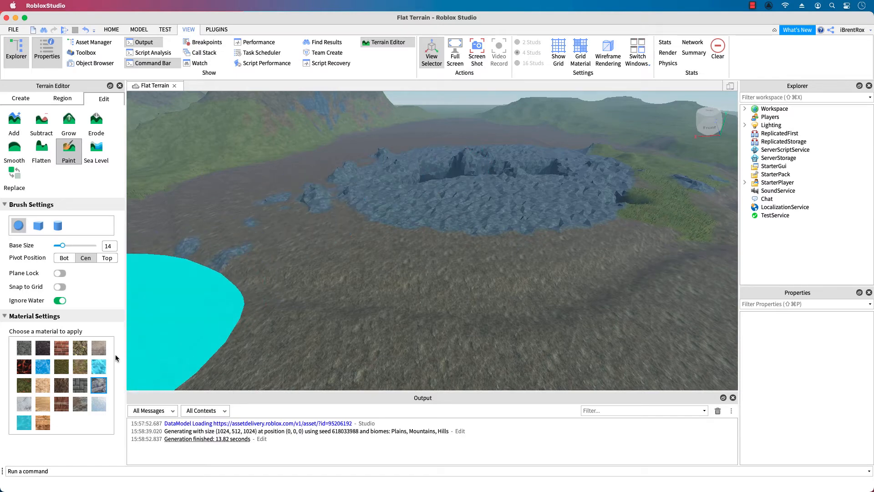
Paint Water over the middle of the rocky area and around the crevice, leaving a rim of rock.
click(25, 428)
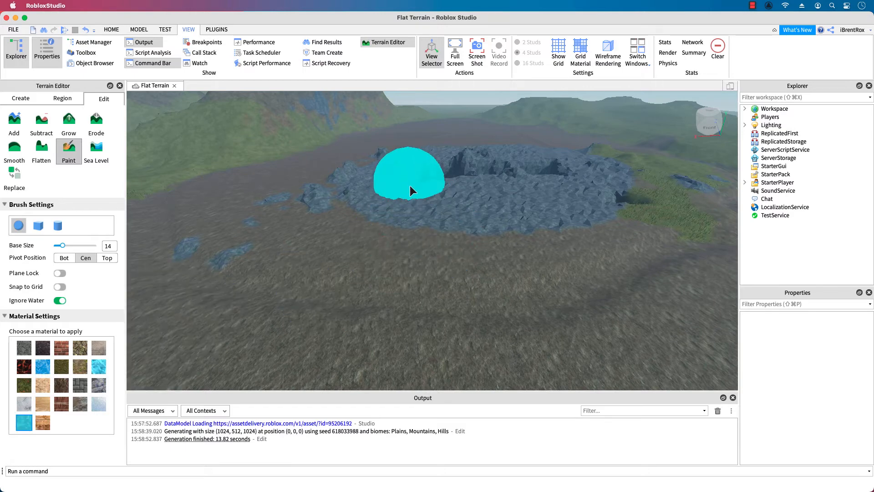
mouse_move(417, 184)
mouse_down()
mouse_move(566, 173)
mouse_move(521, 185)
mouse_move(396, 181)
mouse_move(497, 173)
mouse_up()
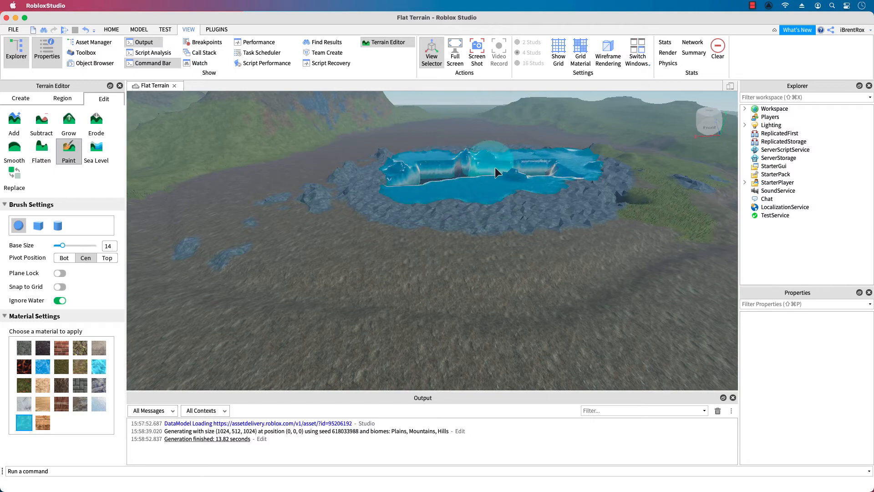
scroll(485, 168, up, 2)
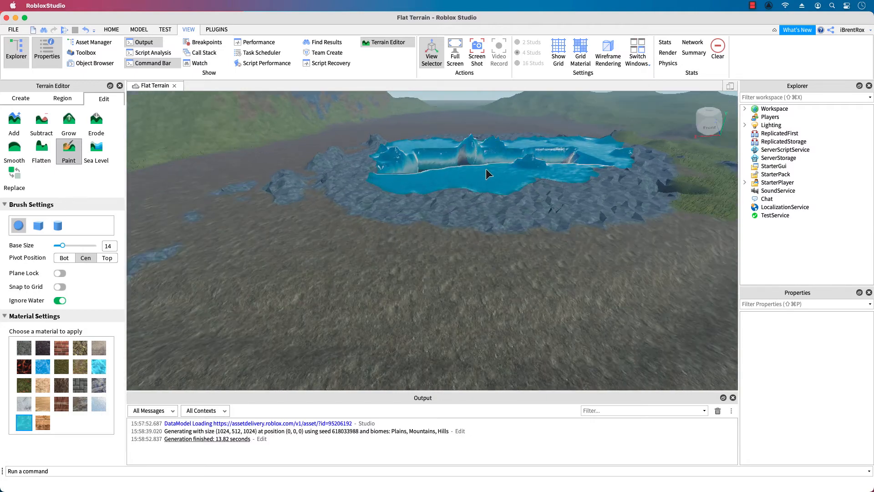
scroll(493, 166, up, 1)
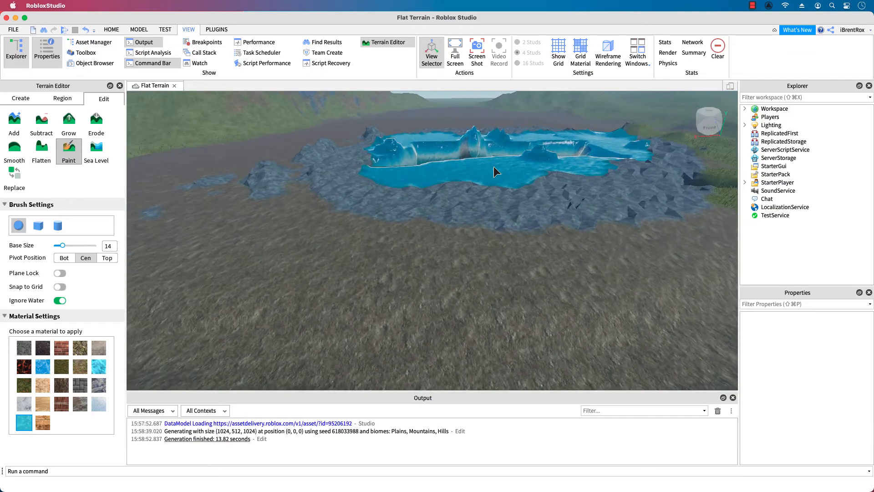
scroll(493, 166, up, 1)
key(e)
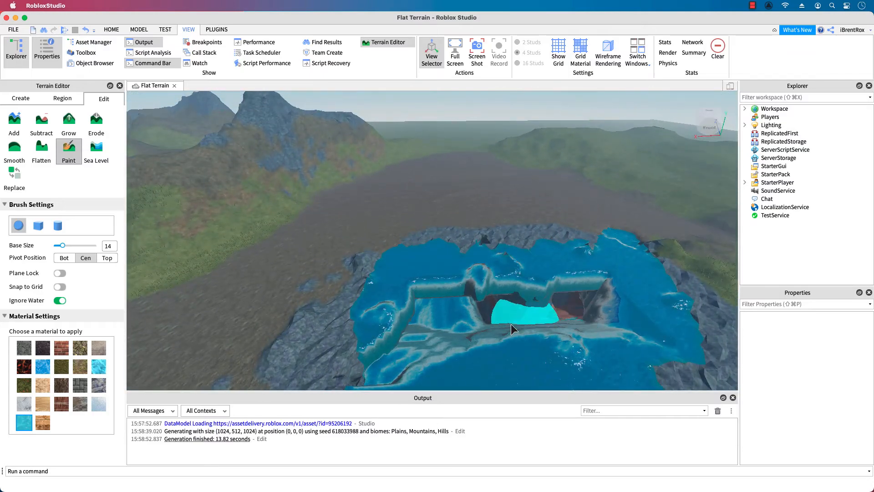
right_drag(511, 324, 494, 318)
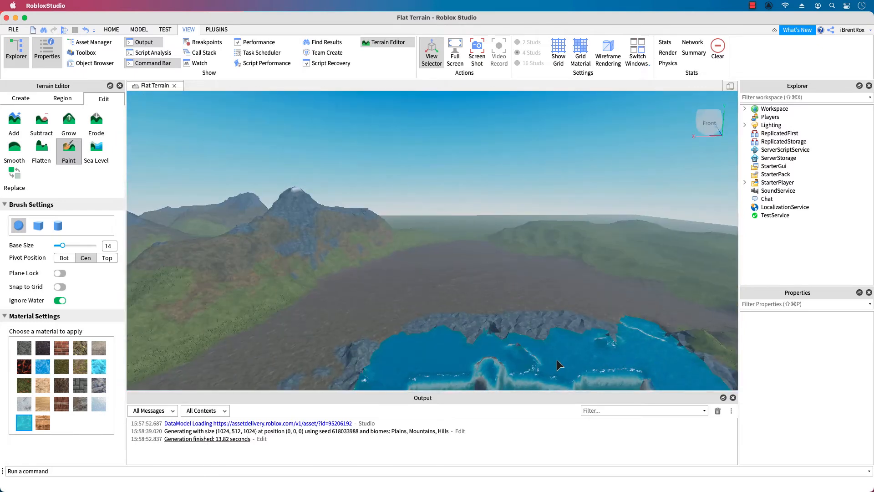
right_drag(557, 359, 557, 359)
click(523, 211)
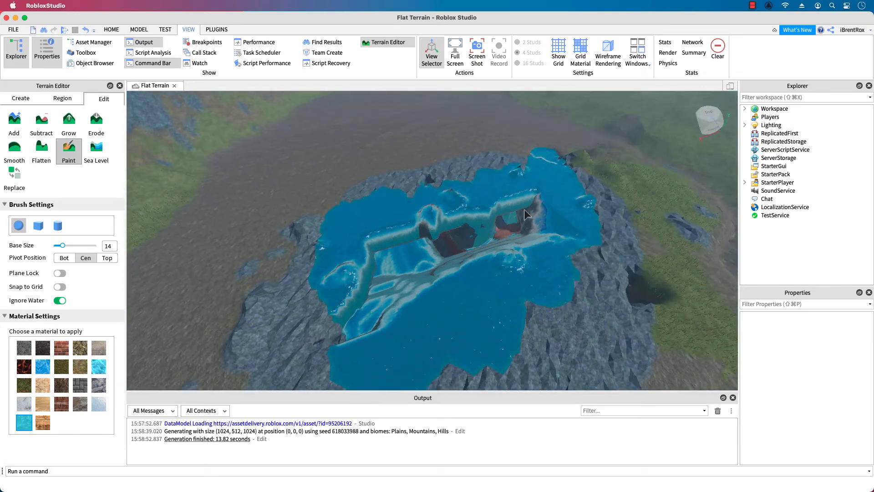
mouse_move(515, 236)
mouse_down()
mouse_move(446, 248)
mouse_move(383, 286)
mouse_move(518, 264)
mouse_move(585, 229)
mouse_move(612, 200)
mouse_move(363, 292)
mouse_move(419, 312)
mouse_move(532, 277)
mouse_up()
scroll(490, 285, down, 3)
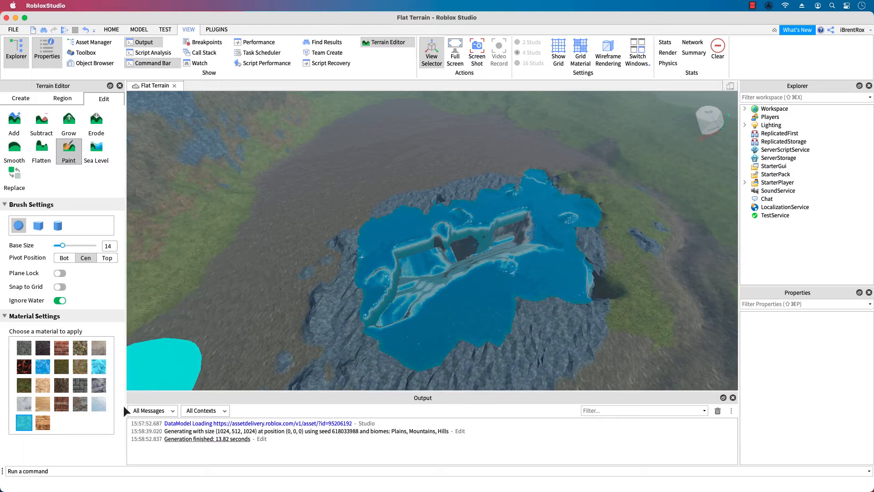
Paint a Salt shoreline all around the water's edge with the brush base size reduced to 8.
click(24, 404)
drag(62, 245, 59, 245)
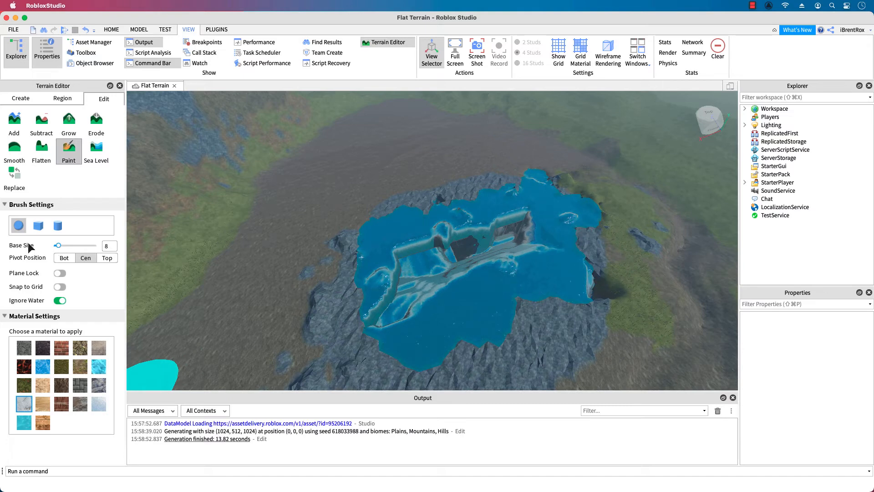
mouse_move(357, 326)
mouse_down()
mouse_move(383, 357)
mouse_move(455, 354)
mouse_move(543, 302)
mouse_move(585, 303)
mouse_move(608, 282)
mouse_up()
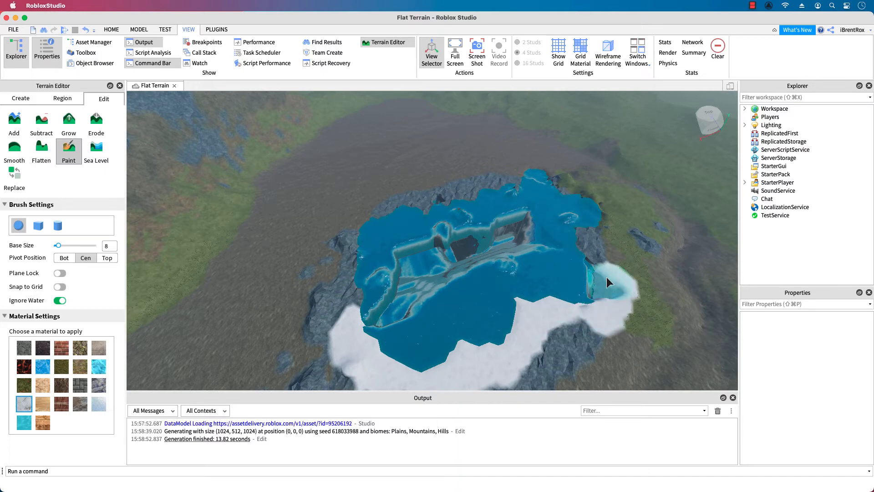
mouse_move(589, 189)
mouse_down()
mouse_move(559, 168)
mouse_move(523, 169)
mouse_up()
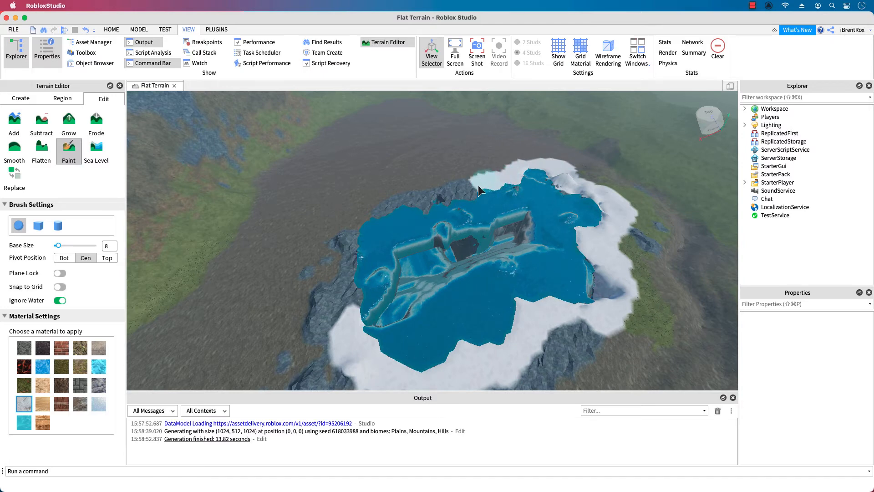
drag(430, 207, 391, 221)
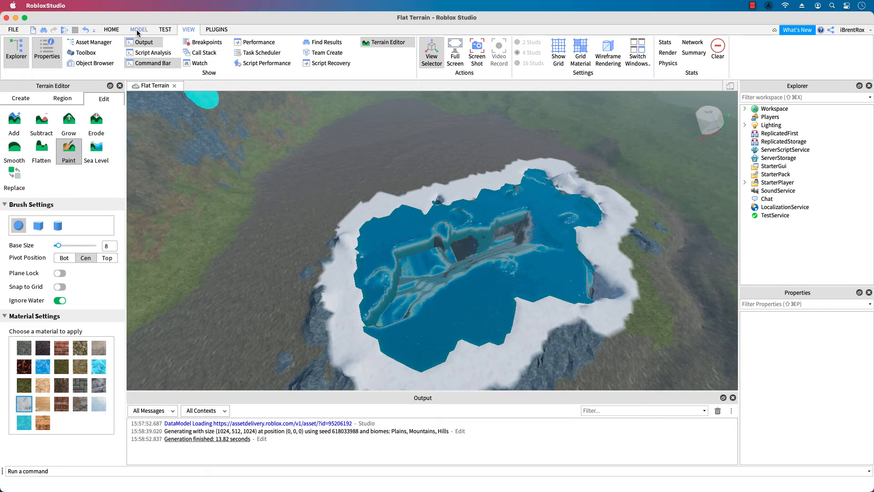
Start a playtest at the current camera location with Play Here.
click(162, 30)
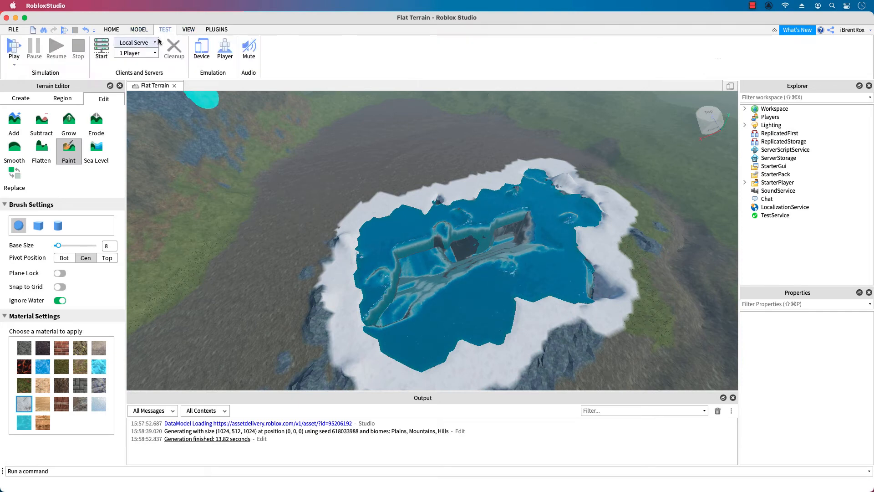
click(14, 64)
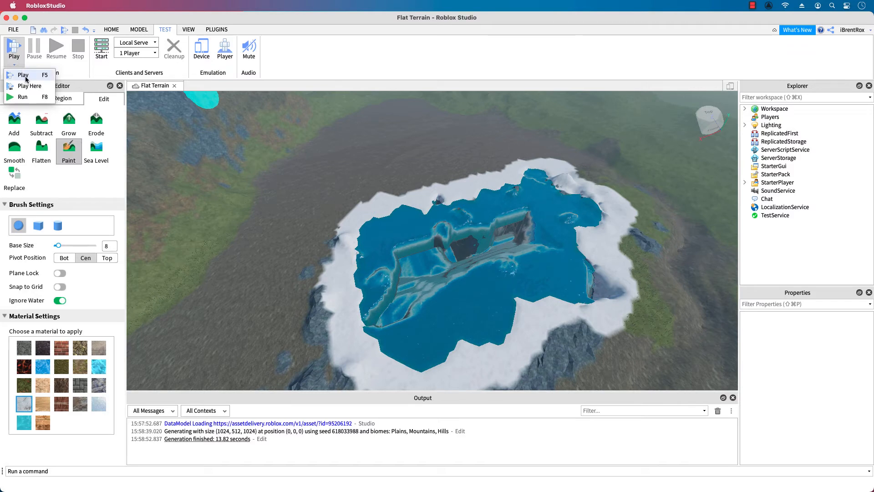
click(28, 86)
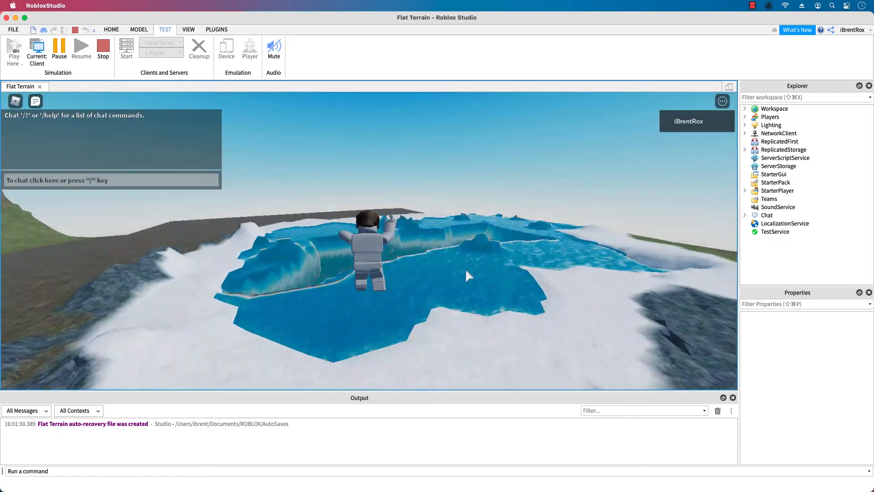
Move the character across the salt shore and through the painted water to test the lake terrain.
key(w)
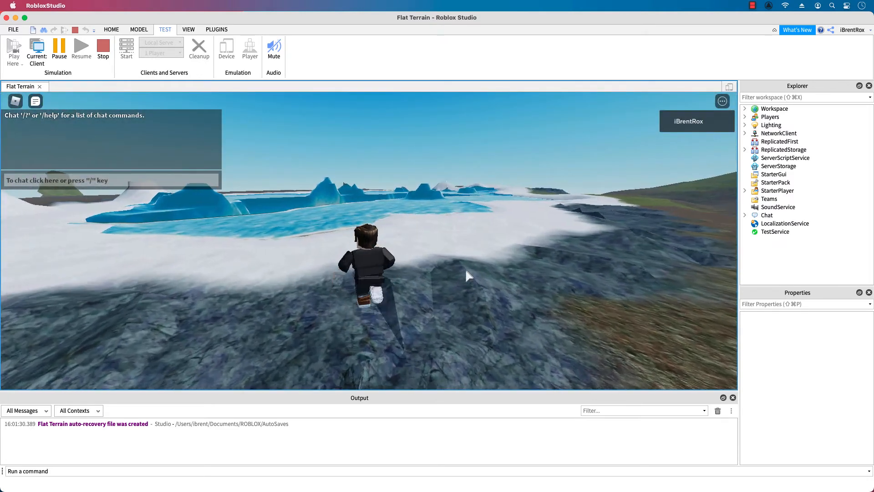
key(Left)
key(Right)
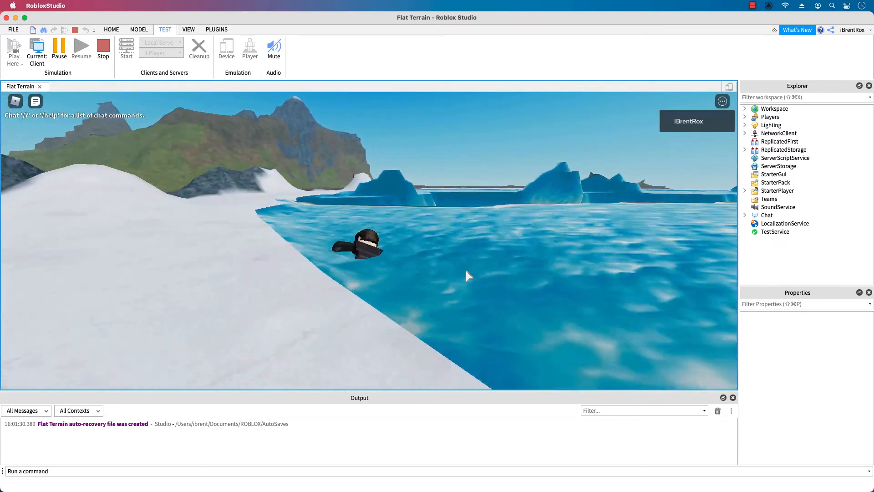
key(Left)
key(Left)
key(w)
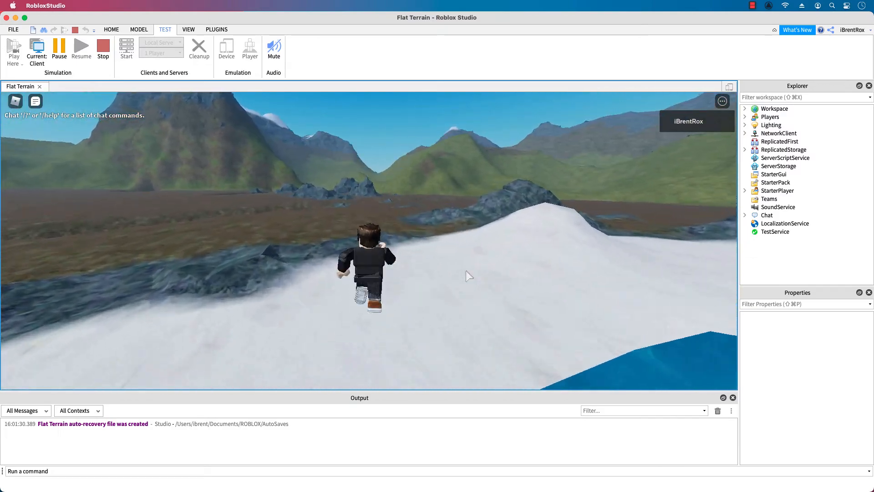
key(Right)
key(Right)
key(w)
key(Left)
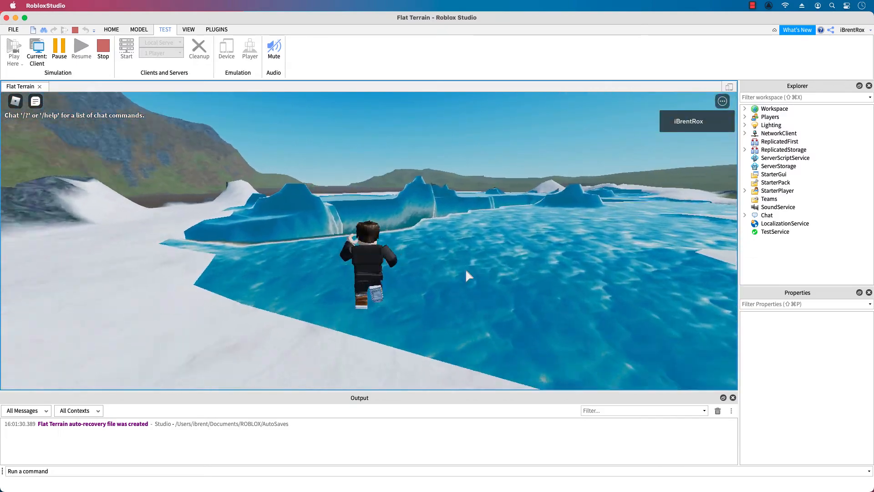
key(w)
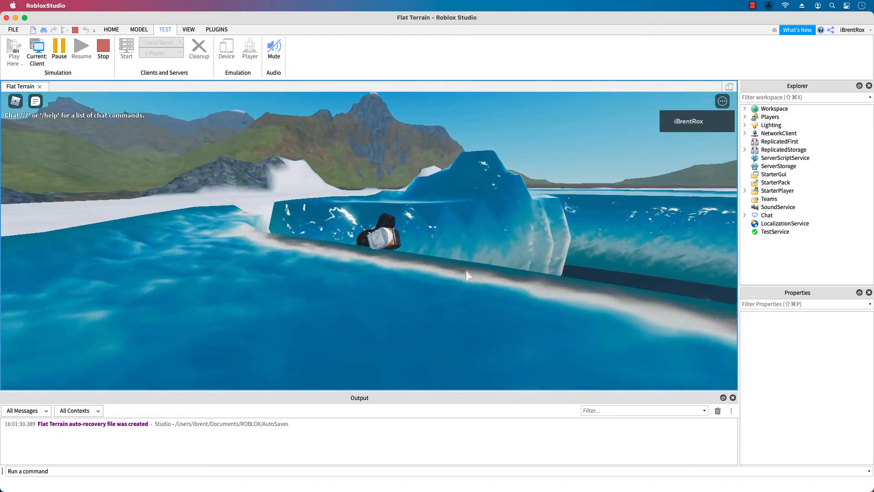
Swim the character underwater into the lake's crevice to test it, and stop the playtest.
key(w)
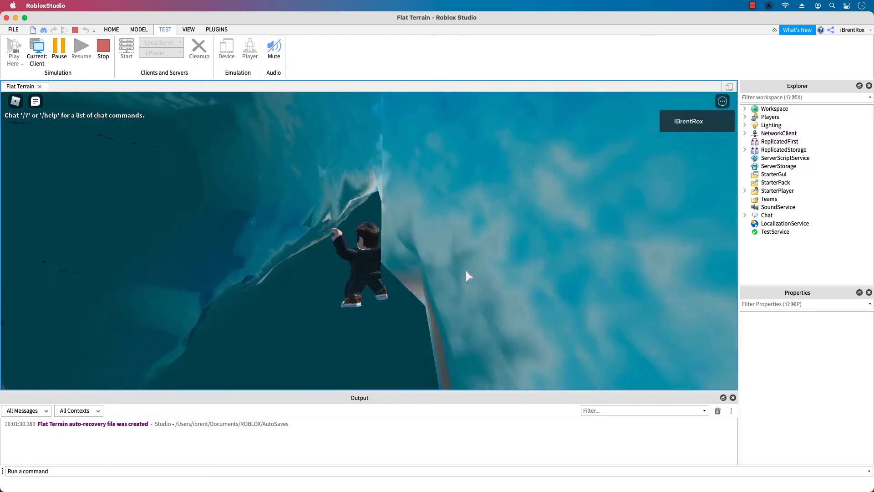
key(w)
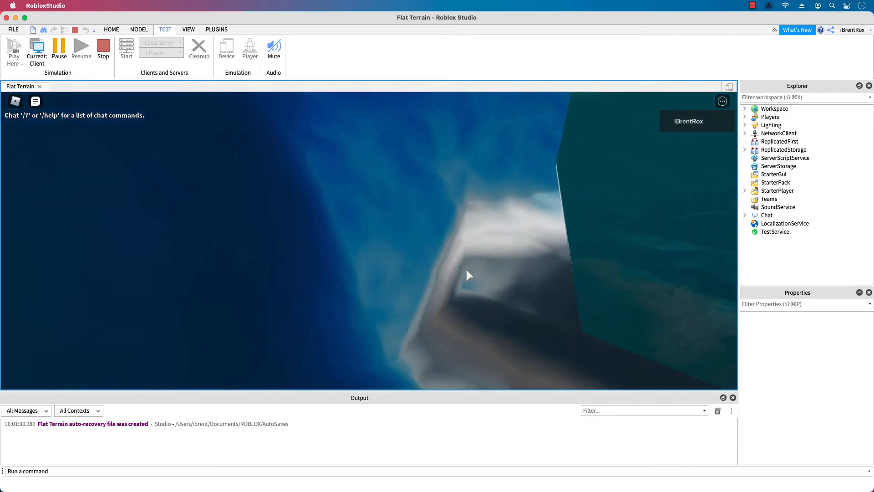
click(103, 48)
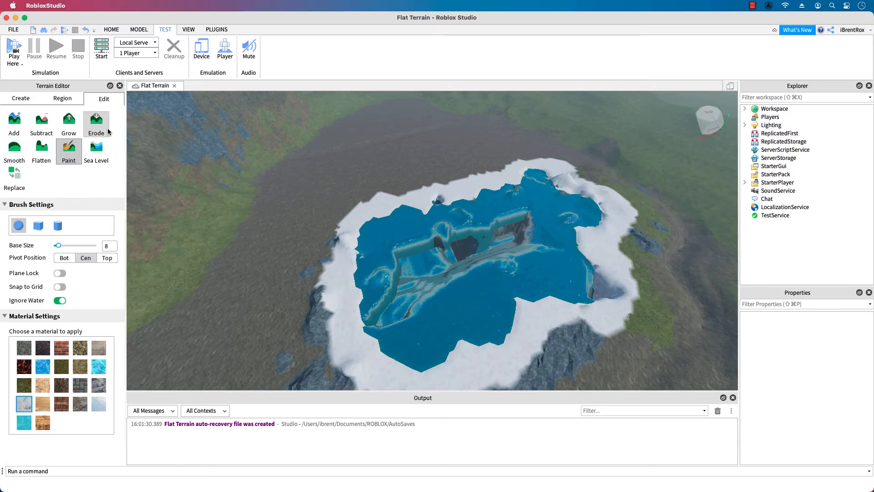
Carve away parts of the salt shoreline around the lake using Subtract with a brush base size of 12.
click(41, 120)
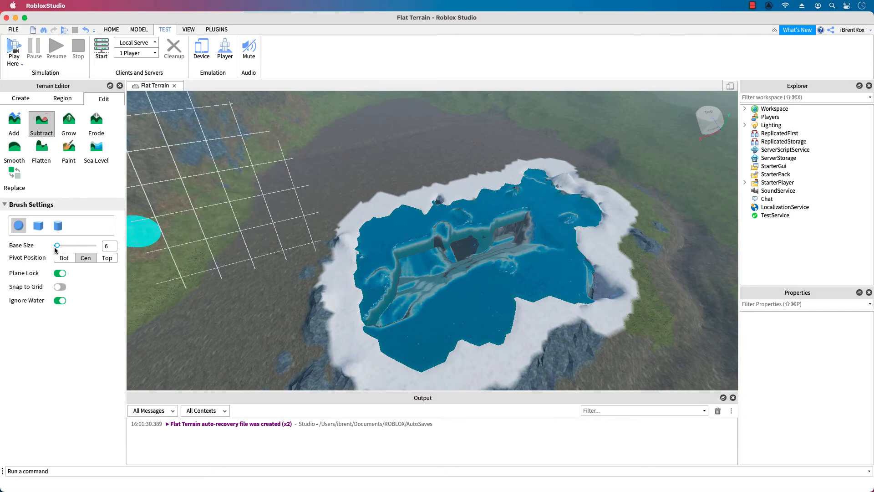
drag(57, 246, 61, 247)
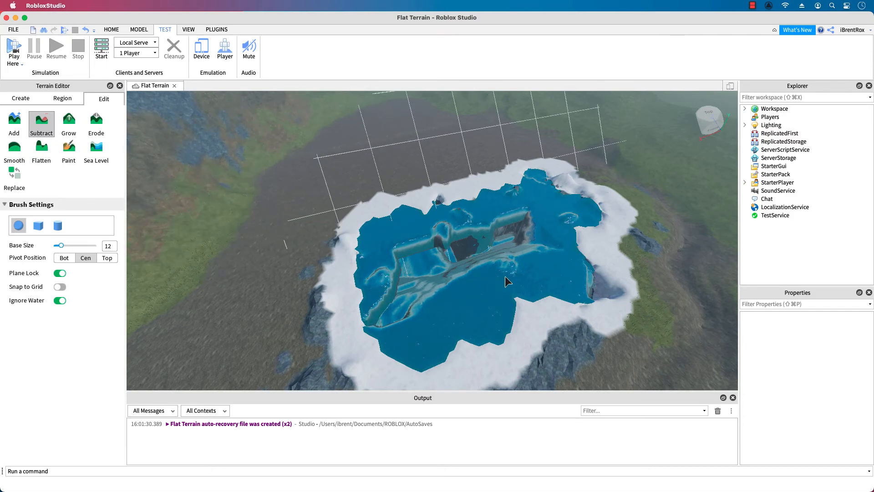
mouse_move(414, 274)
mouse_down()
mouse_move(402, 285)
mouse_move(379, 270)
mouse_up()
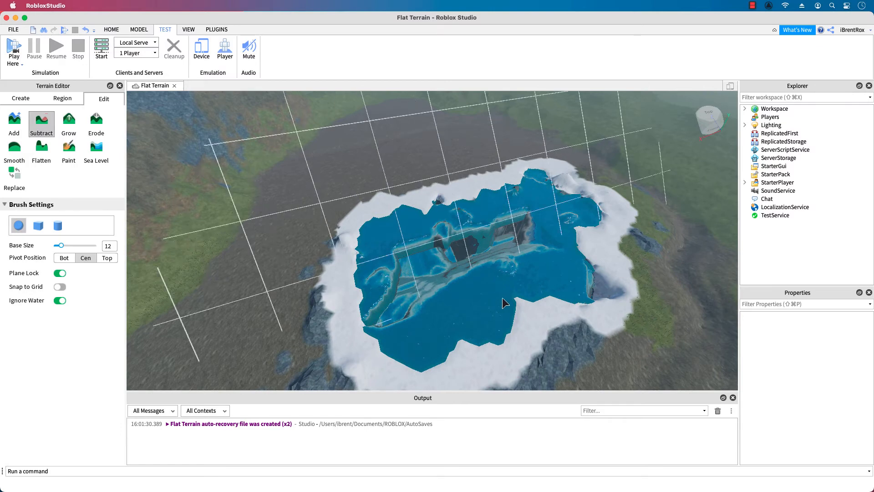
mouse_move(613, 242)
mouse_down()
mouse_move(592, 254)
mouse_move(598, 206)
mouse_move(569, 183)
mouse_move(536, 176)
mouse_move(553, 177)
mouse_move(474, 189)
mouse_move(357, 231)
mouse_move(449, 191)
mouse_move(524, 180)
mouse_up()
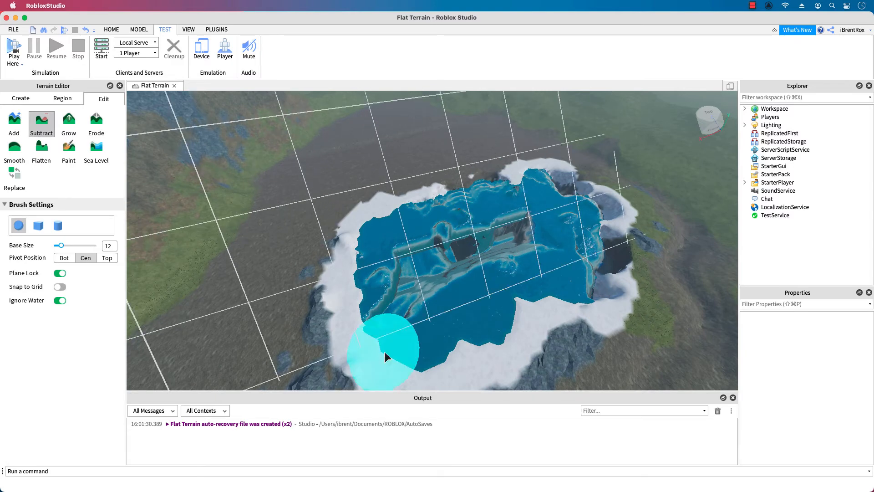
mouse_move(385, 351)
mouse_down()
mouse_move(438, 367)
mouse_move(496, 343)
mouse_move(477, 363)
mouse_move(545, 343)
mouse_move(508, 337)
mouse_move(533, 310)
mouse_move(602, 315)
mouse_up()
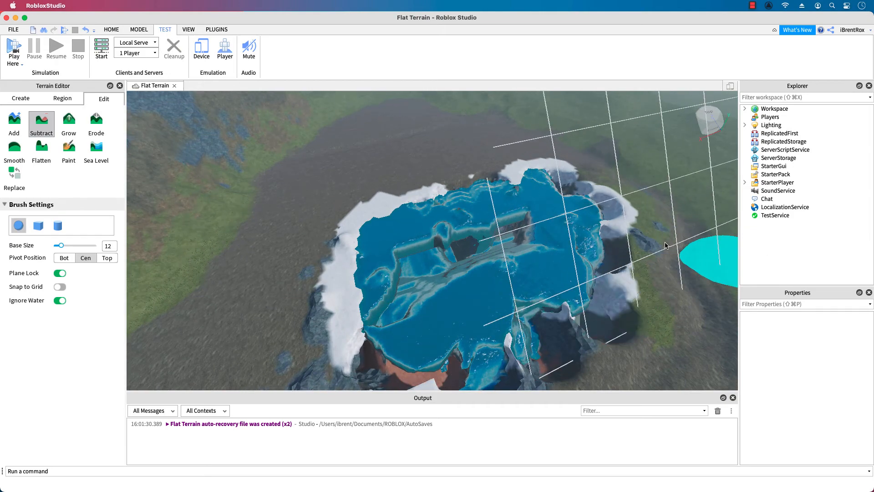
Paint the carved shore hollows with Salt, and paint Water over them to extend the lake outward.
click(68, 149)
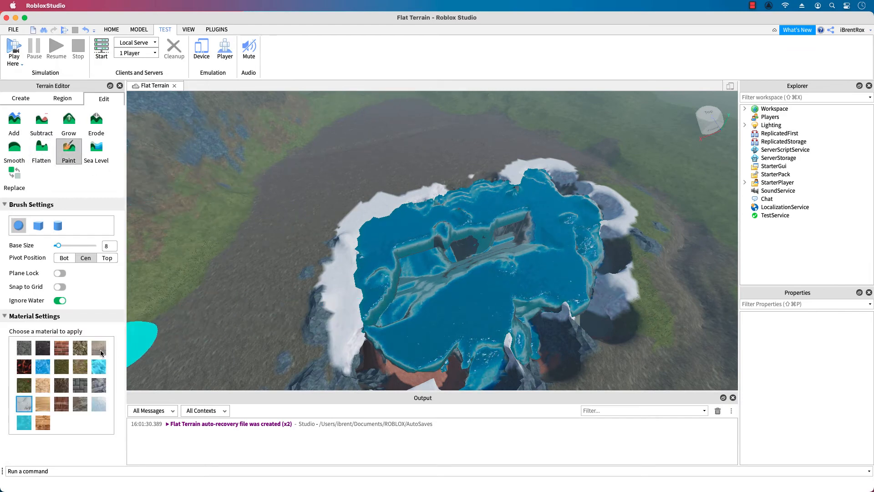
mouse_move(565, 387)
mouse_down()
mouse_move(622, 295)
mouse_move(622, 230)
mouse_move(597, 334)
mouse_move(510, 374)
mouse_move(353, 377)
mouse_move(321, 358)
mouse_up()
click(23, 422)
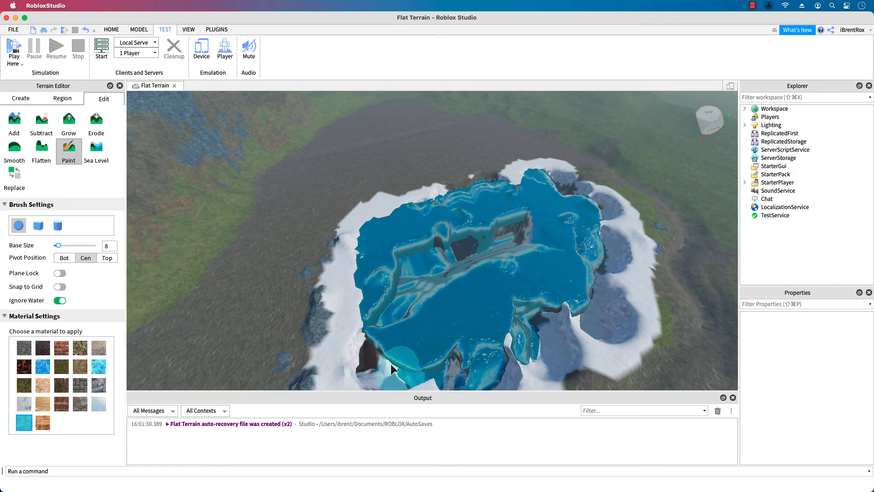
mouse_move(392, 368)
mouse_down()
mouse_move(519, 341)
mouse_move(547, 365)
mouse_move(569, 328)
mouse_move(595, 314)
mouse_move(610, 337)
mouse_move(642, 287)
mouse_move(622, 239)
mouse_move(609, 263)
mouse_up()
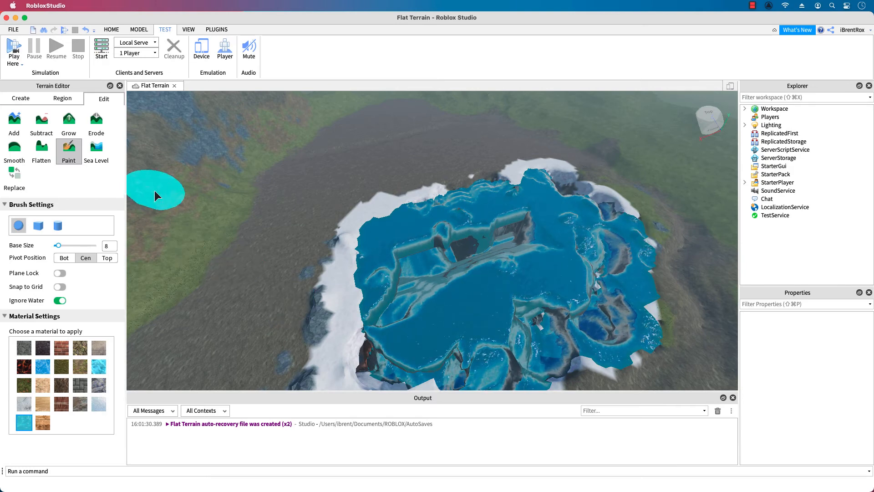
Grow an elongated Grass mound out of the water at the lake's newly extended edge.
click(21, 153)
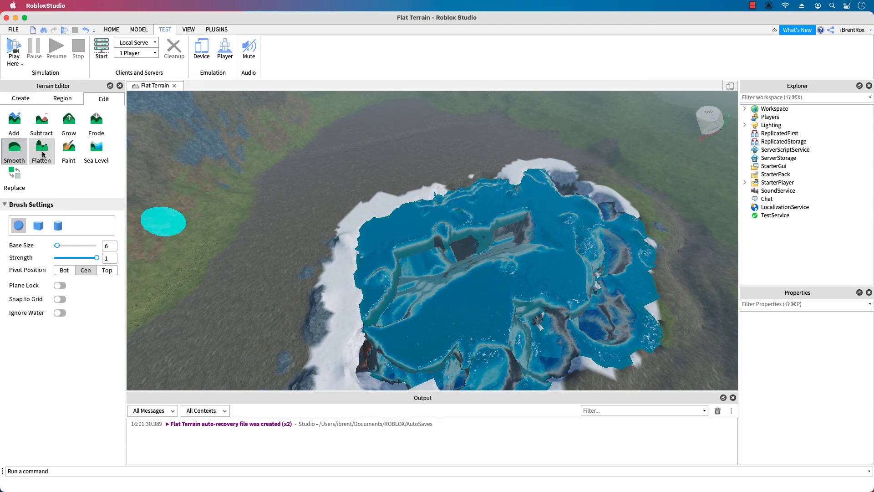
click(60, 125)
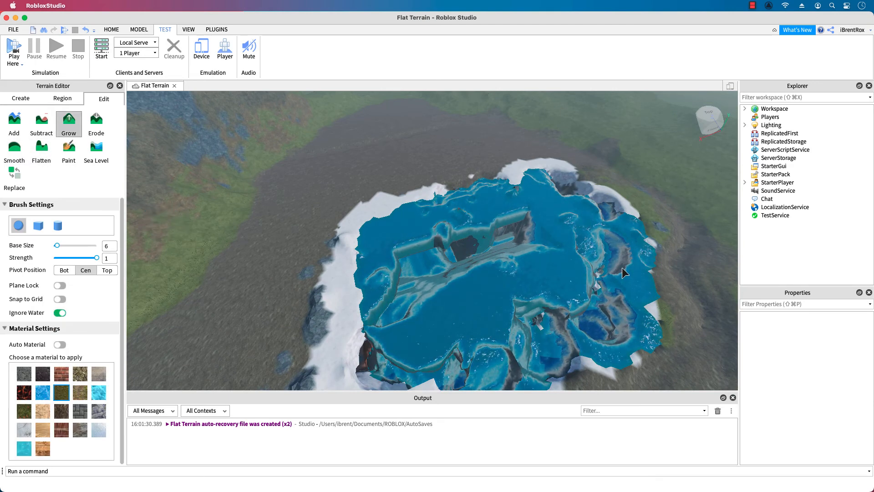
click(606, 273)
mouse_move(602, 268)
mouse_down()
mouse_move(595, 277)
mouse_move(609, 259)
mouse_move(580, 277)
mouse_move(608, 300)
mouse_move(598, 329)
mouse_move(609, 344)
mouse_move(575, 324)
mouse_up()
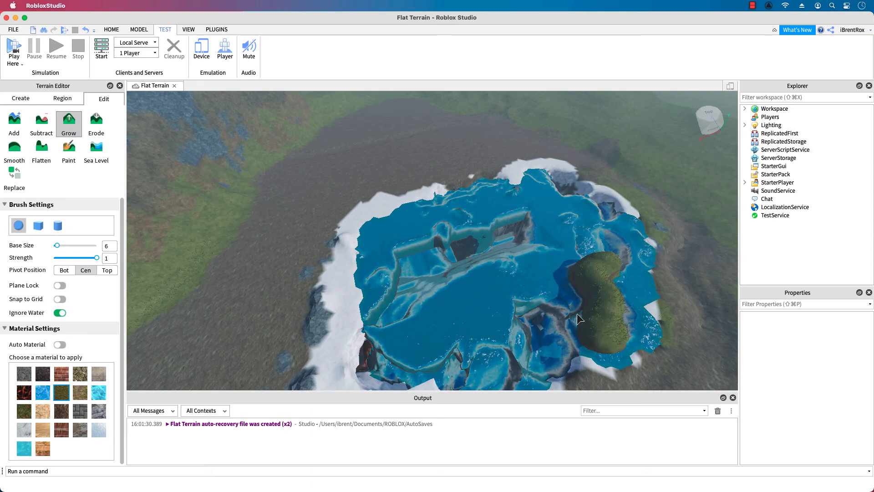
right_drag(665, 302, 673, 323)
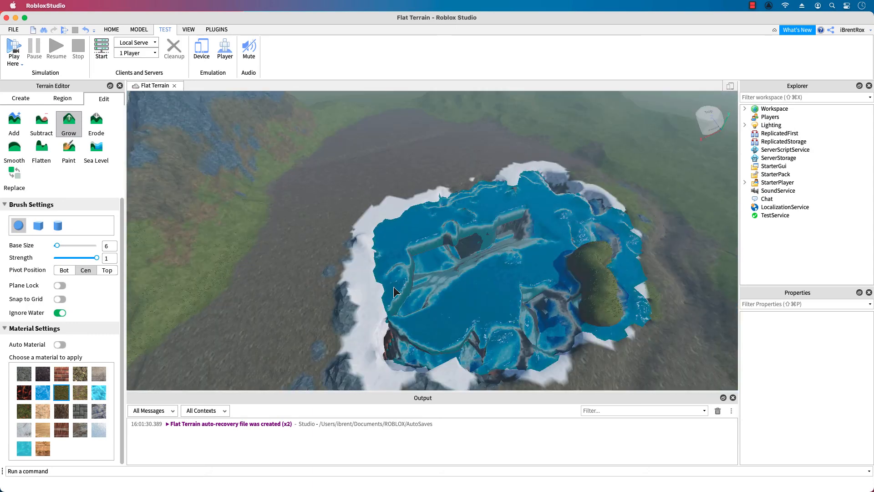